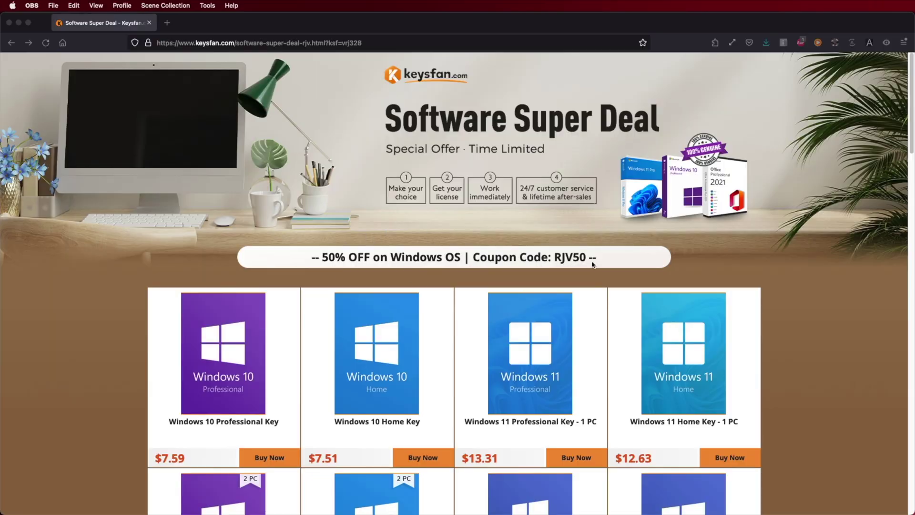
Add the Windows 11 Professional Key to the Keysfan cart and apply the discount coupon.
scroll(419, 286, down, 5)
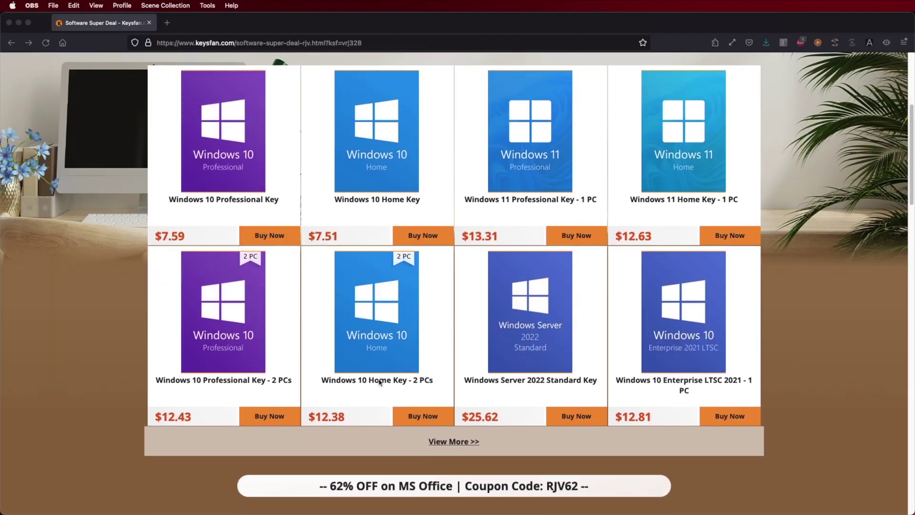
scroll(379, 382, down, 5)
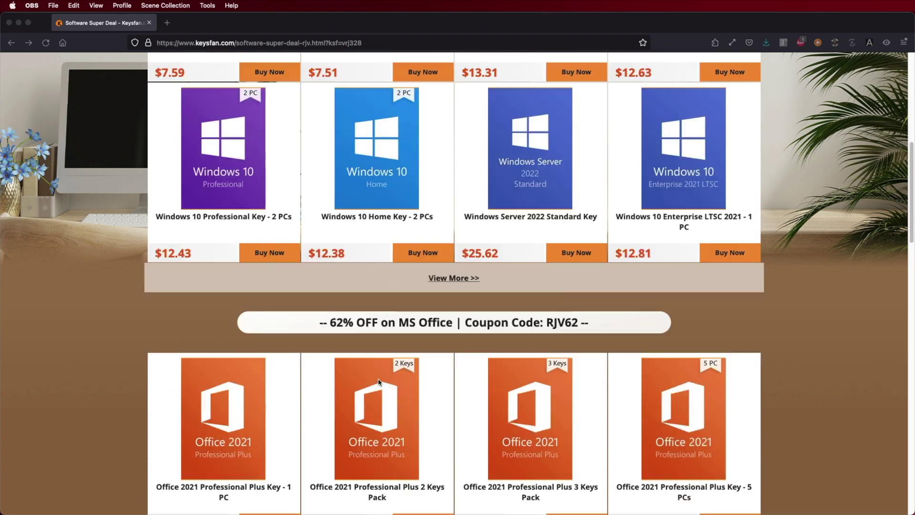
scroll(379, 382, down, 2)
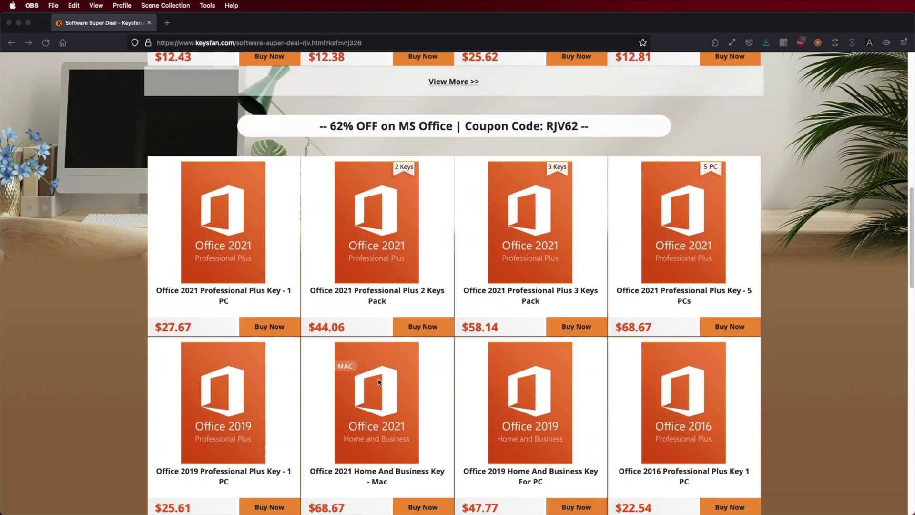
scroll(379, 382, down, 1)
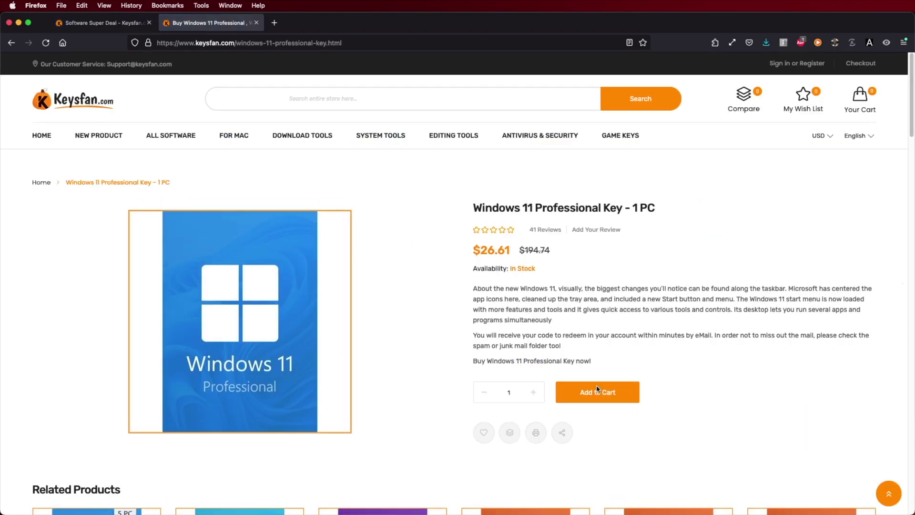
click(596, 391)
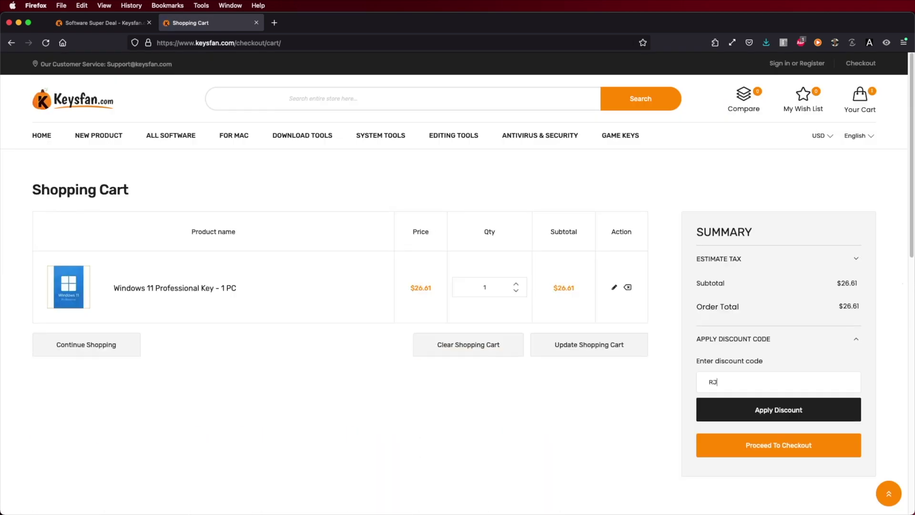
click(805, 415)
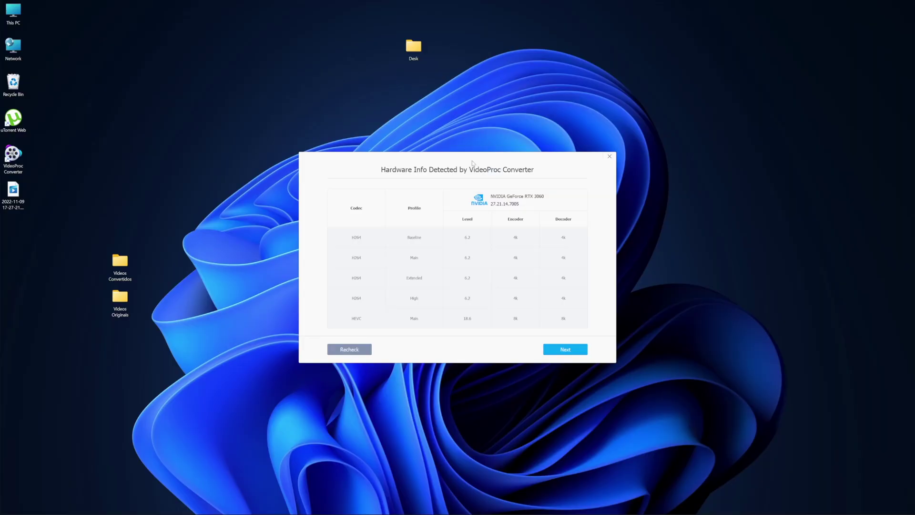
Move the Hardware Info dialog up and to the left.
drag(472, 164, 455, 152)
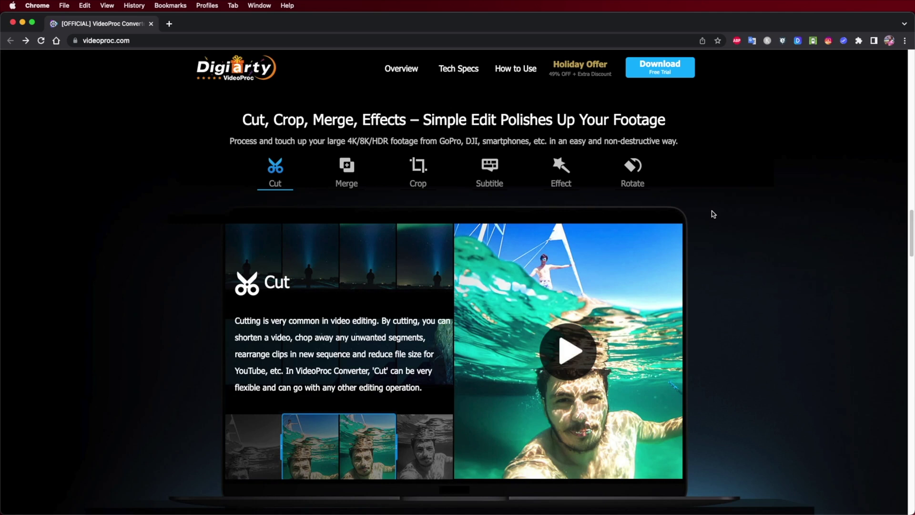
Scroll down the videoproc.com page toward the Toolbox features.
scroll(696, 250, down, 10)
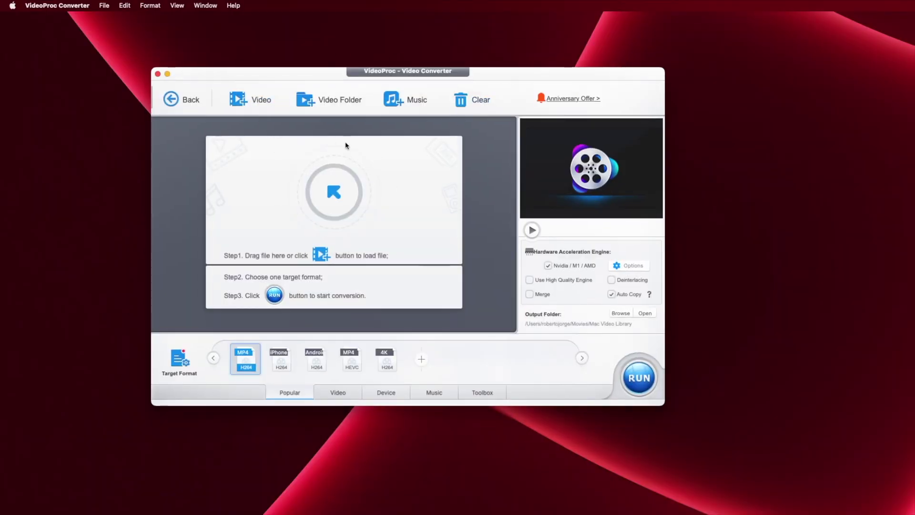
Load the 3840x2160, 00:09:46 MOV clip into the converter for MP4 H.264 output.
drag(443, 196, 371, 196)
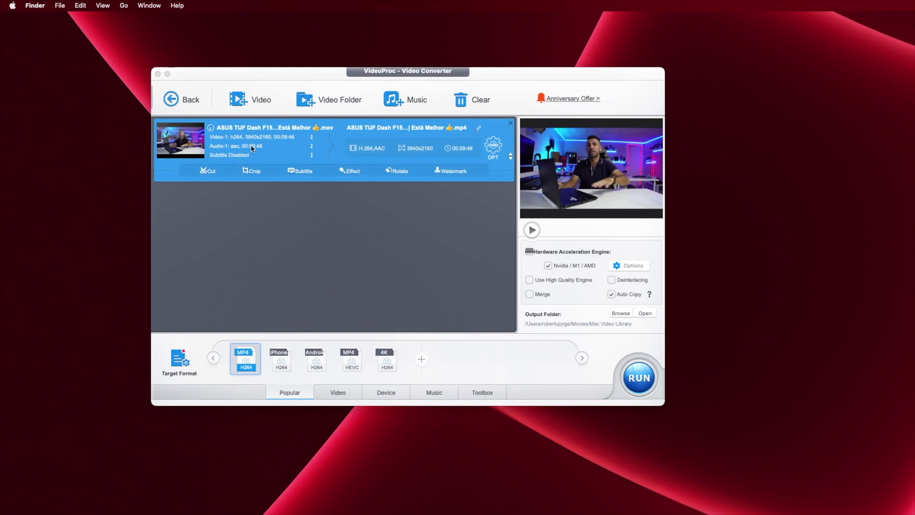
click(379, 149)
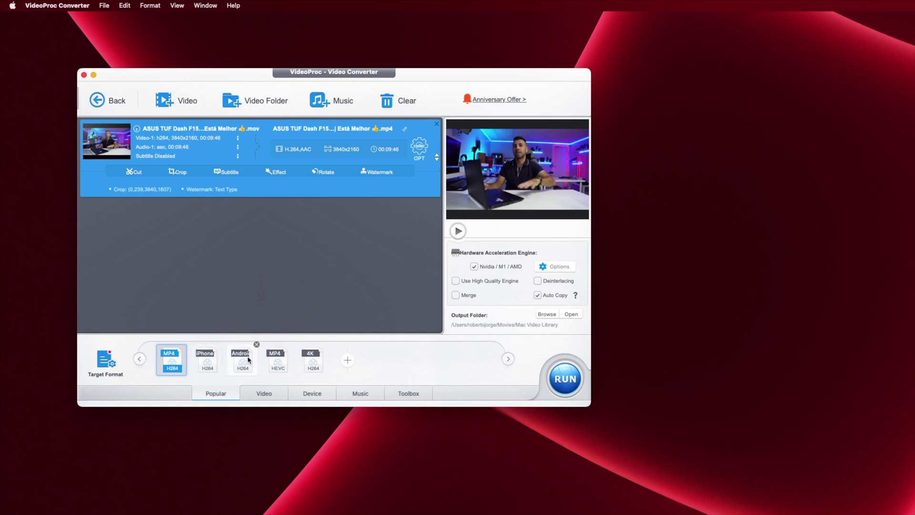
click(265, 394)
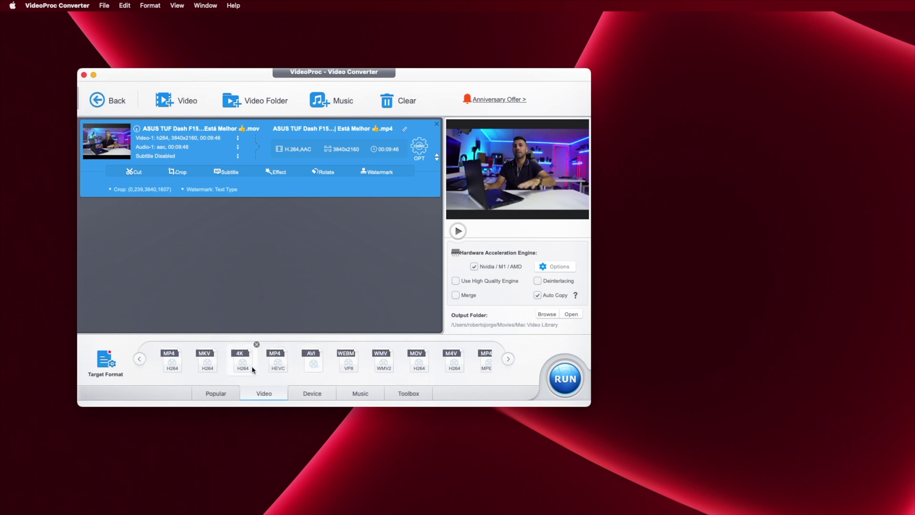
mouse_move(253, 370)
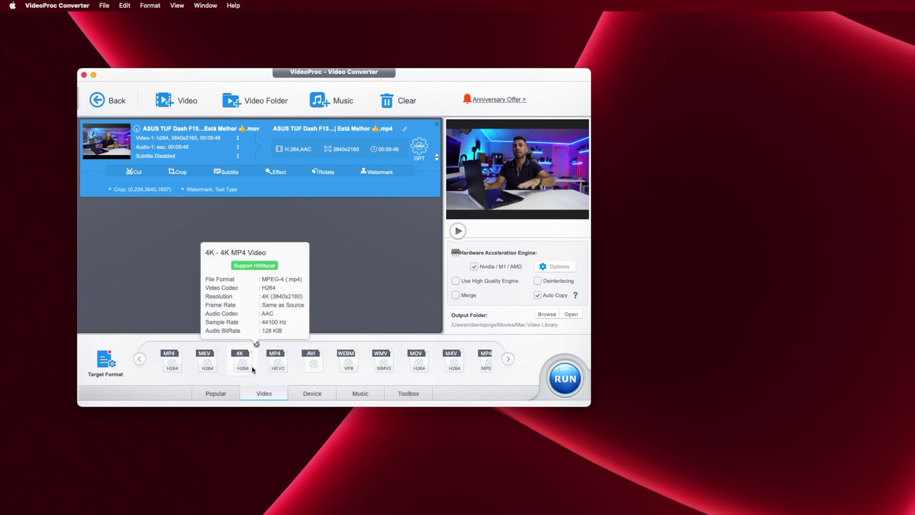
click(402, 396)
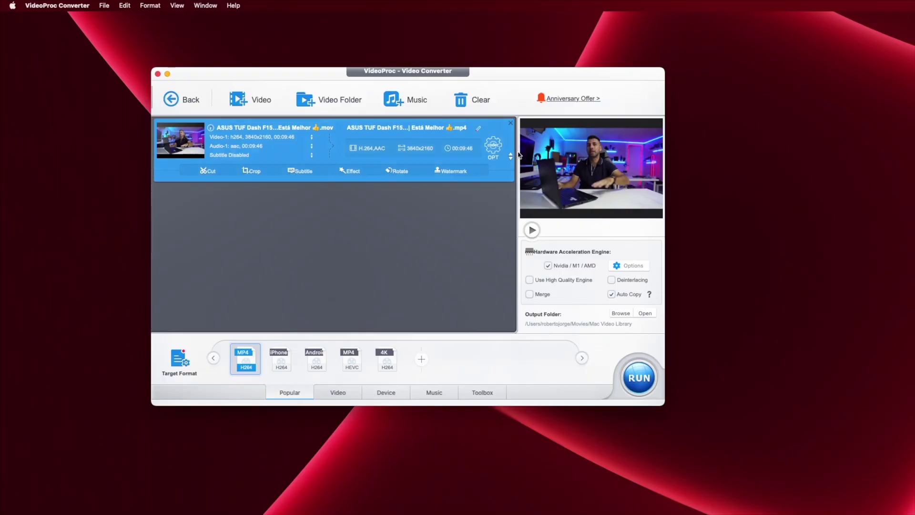
Open the clip's codec and editing options from its OPT gear.
click(494, 145)
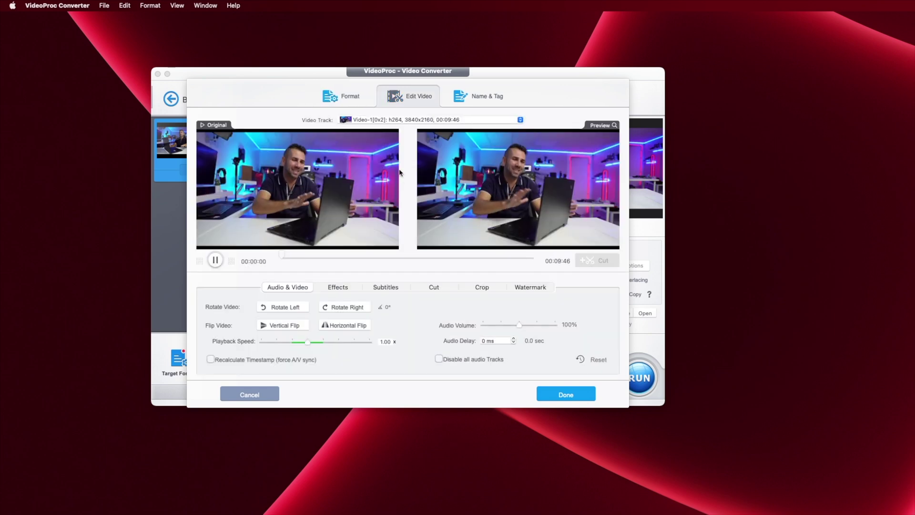
Pause the preview, rotate the clip left and back upright, and lower hue to -4.00.
click(217, 260)
click(269, 308)
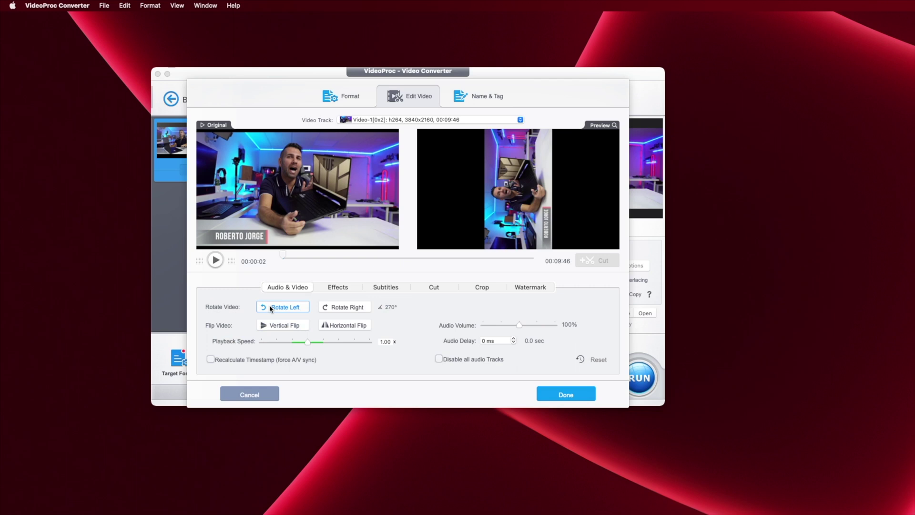
click(366, 309)
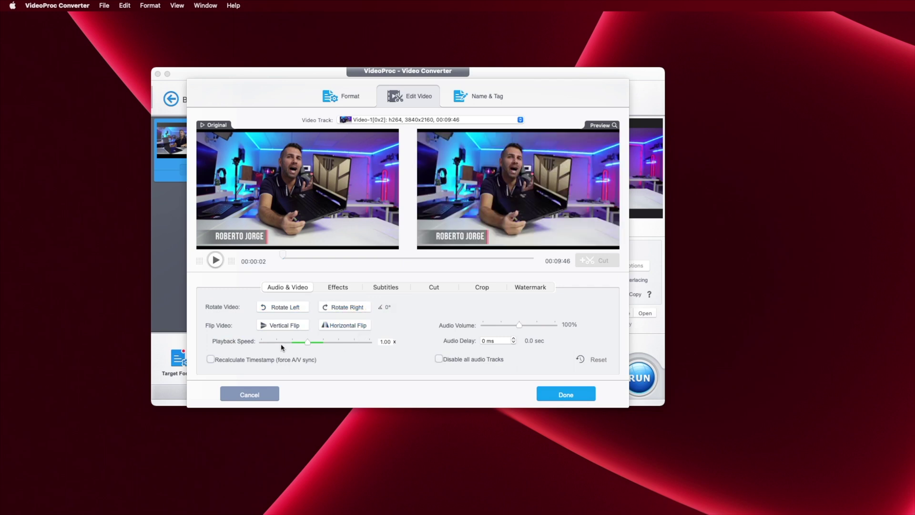
click(334, 287)
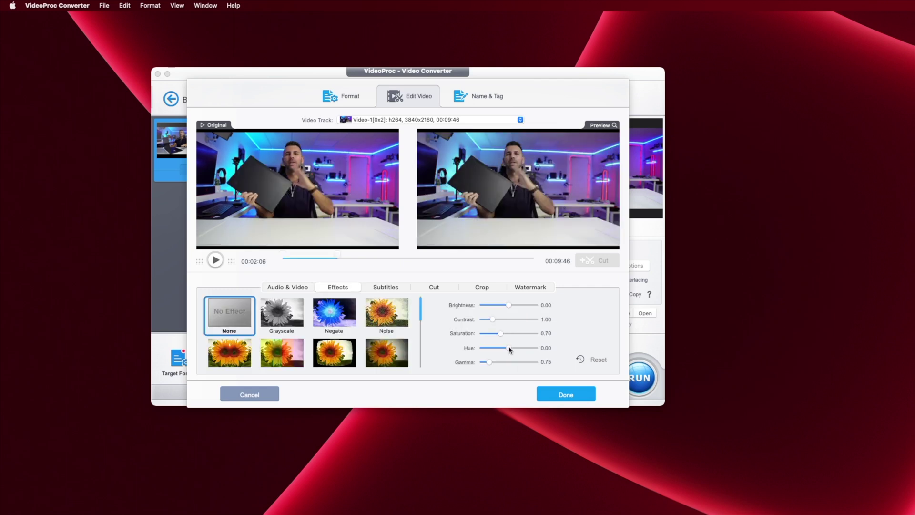
mouse_move(485, 349)
mouse_down()
mouse_move(542, 347)
mouse_move(487, 354)
mouse_up()
Trim the clip so it ends at 00:04:51.
click(385, 287)
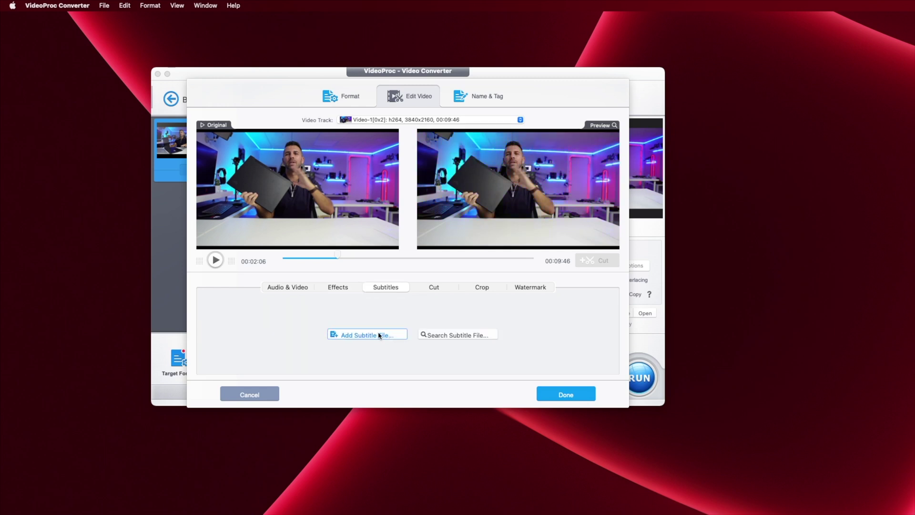
click(434, 287)
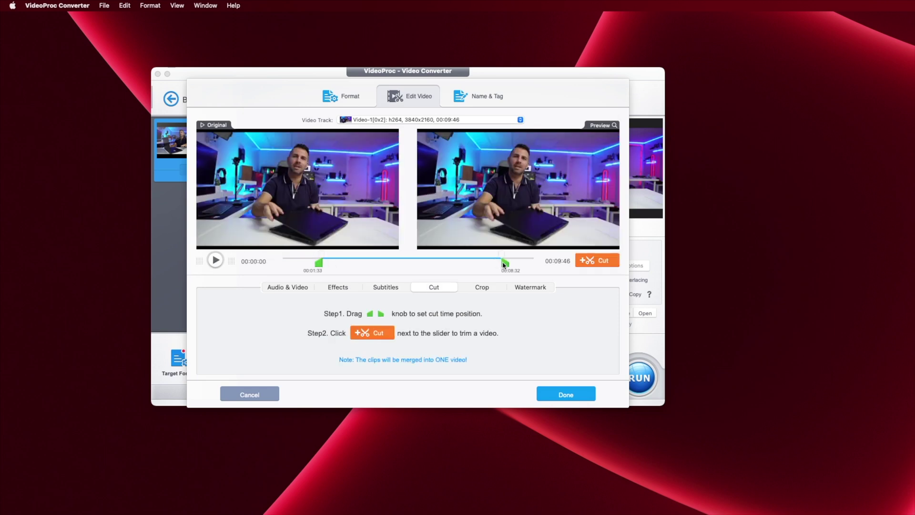
drag(502, 265, 408, 269)
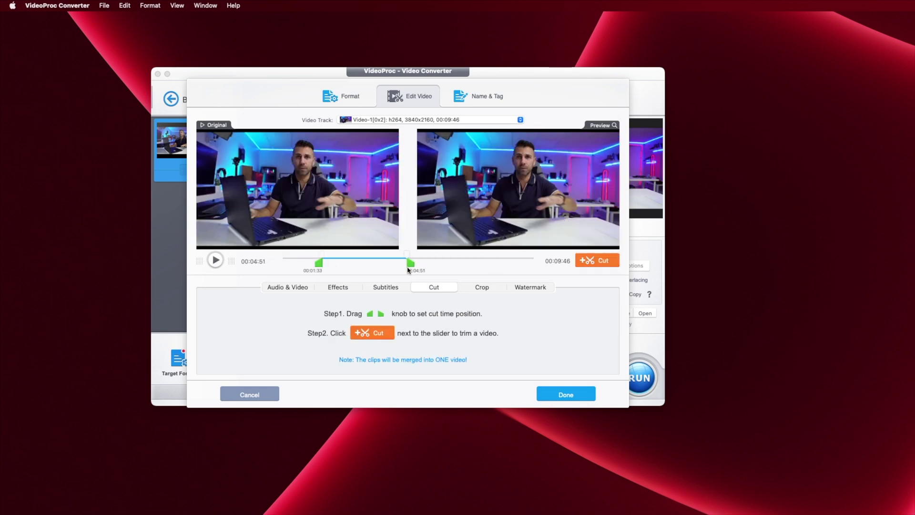
Crop 314 pixels off the top and 398 pixels off the bottom of the frame.
click(482, 287)
drag(297, 132, 296, 161)
drag(297, 239, 298, 222)
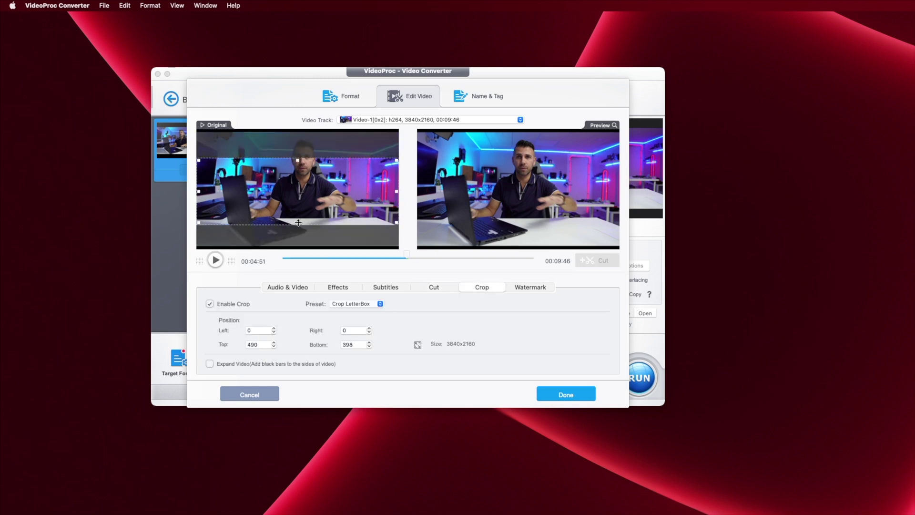
mouse_move(296, 158)
mouse_down()
mouse_move(297, 143)
mouse_move(298, 150)
mouse_up()
text(E)
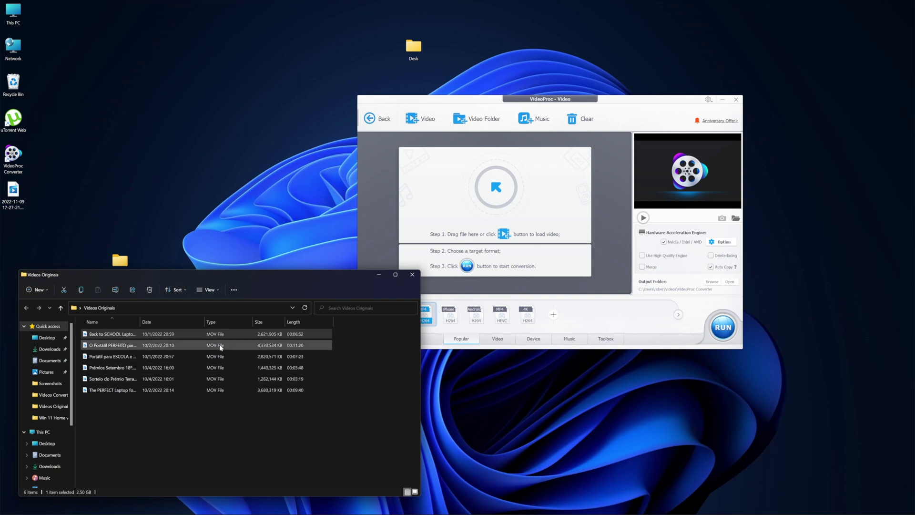
Load the 4.3 GB MOV from Explorer and move the converter window clear of the file browser.
drag(212, 345, 520, 211)
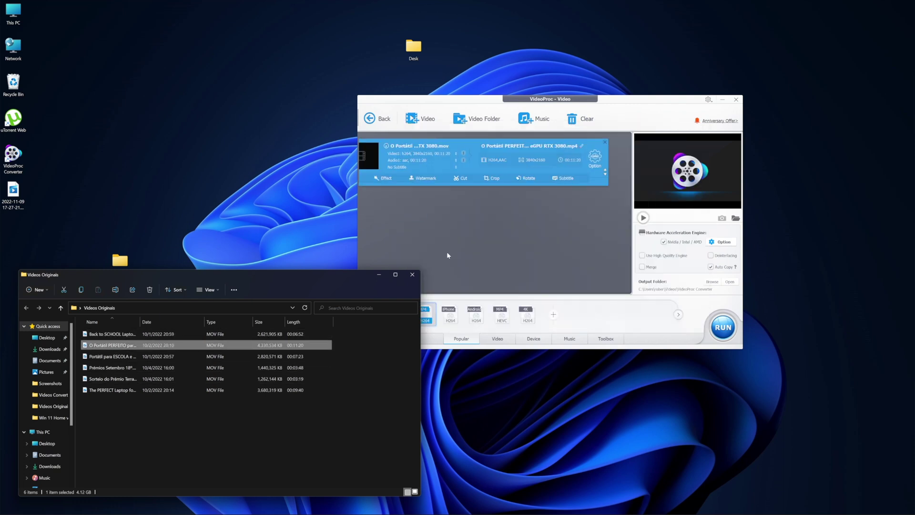
drag(619, 105, 688, 117)
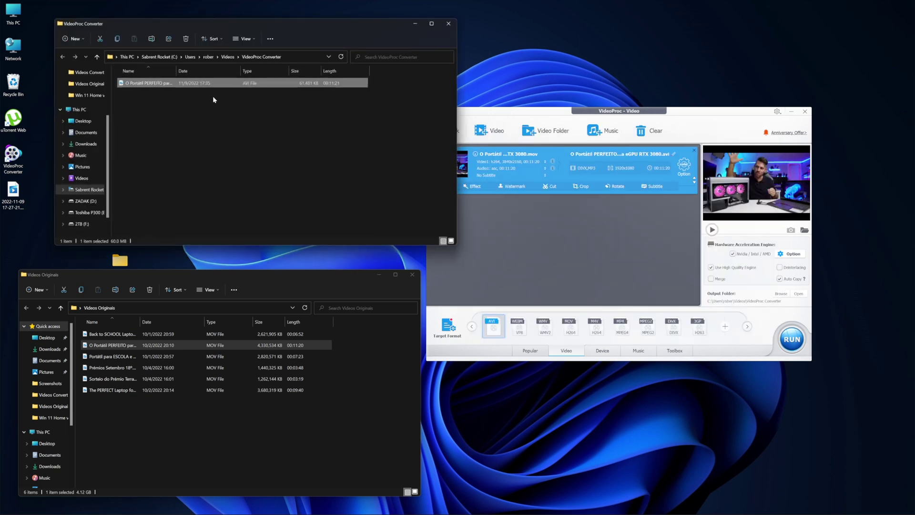
Play the converted AVI file in Media Player.
double_click(142, 84)
click(481, 301)
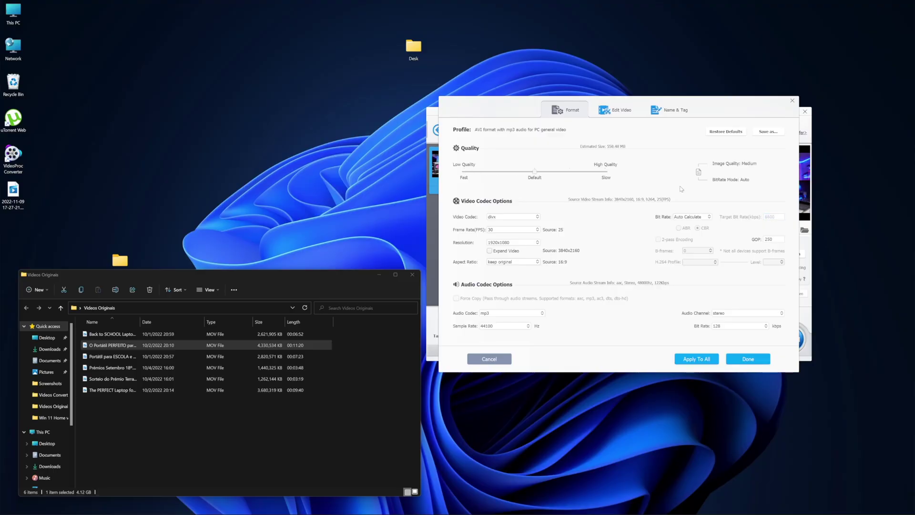
Accept the Medium-quality AVI settings and rerun the conversion, yielding a 125 MB AVI.
click(746, 359)
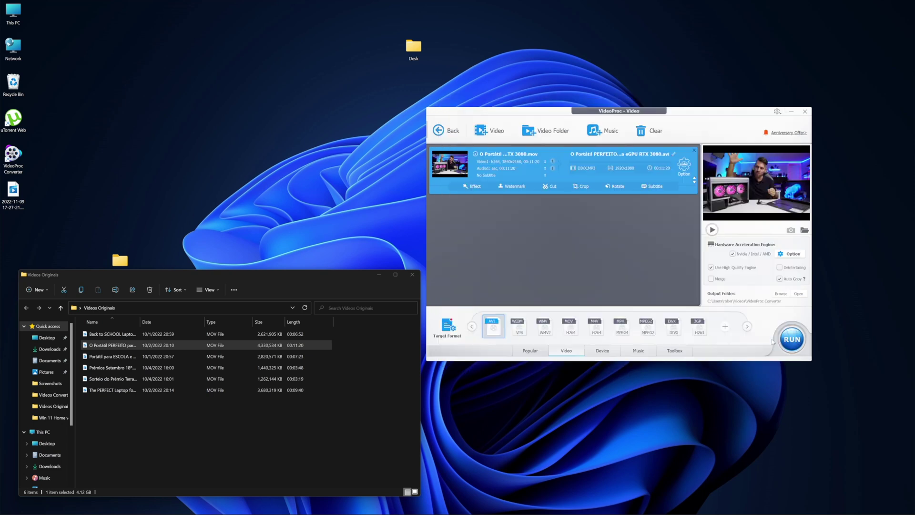
click(791, 340)
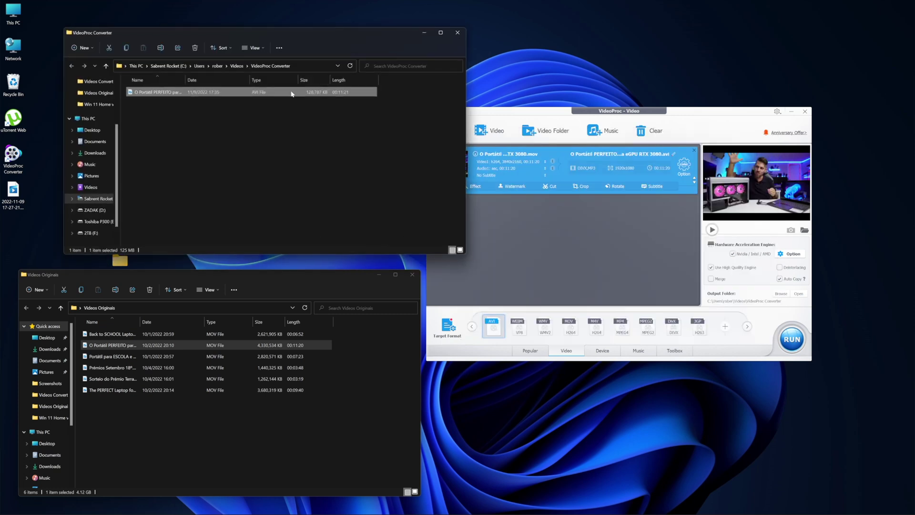
Play the new 125 MB AVI in Media Player beside the original clip.
double_click(204, 92)
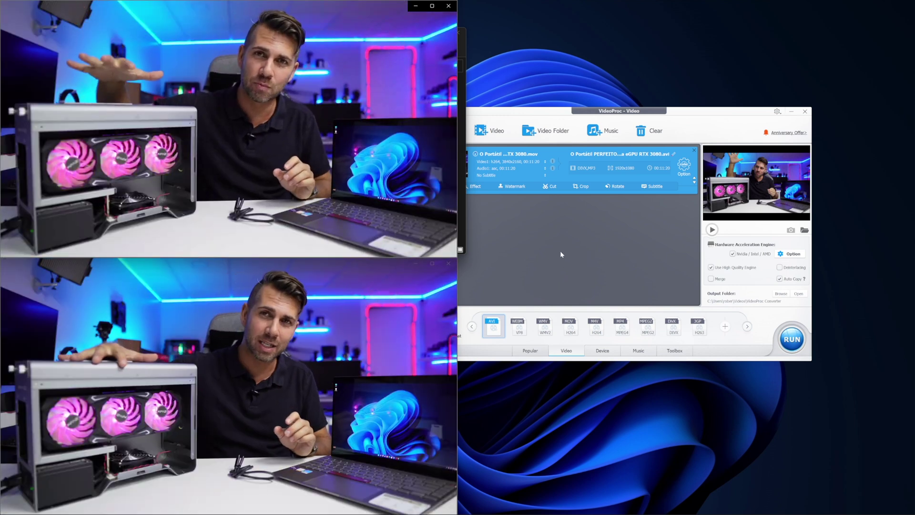
Pause the comparison videos playing in Media Player.
mouse_move(270, 320)
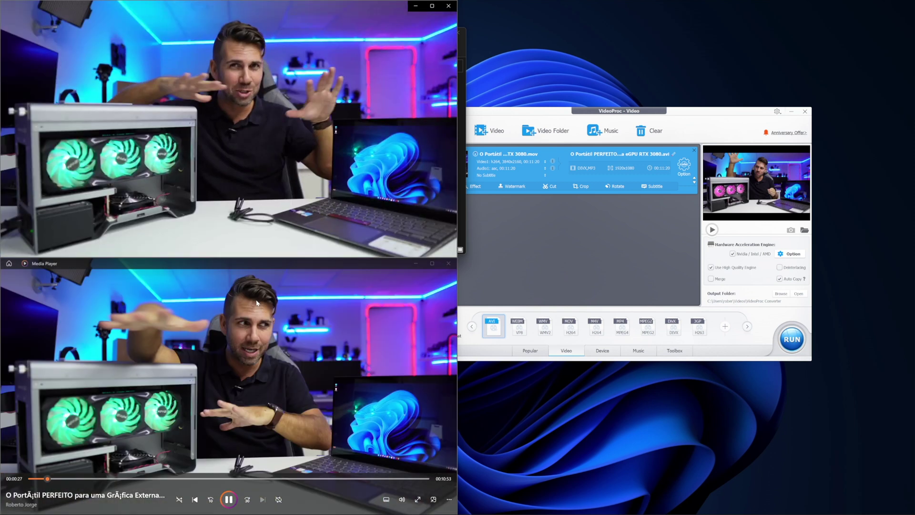
click(229, 499)
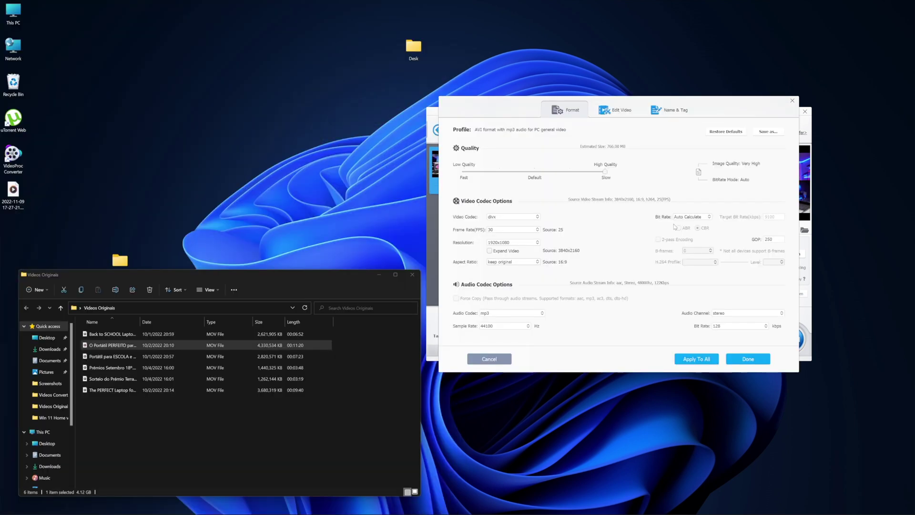
Accept the Very High quality AVI settings and run the conversion again.
click(746, 360)
click(791, 338)
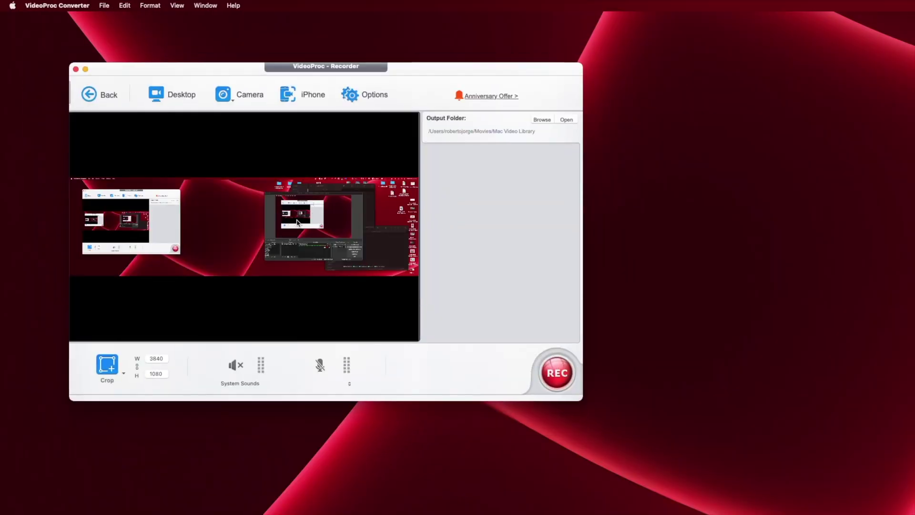
Move the Recorder window further to the right.
drag(436, 70, 488, 72)
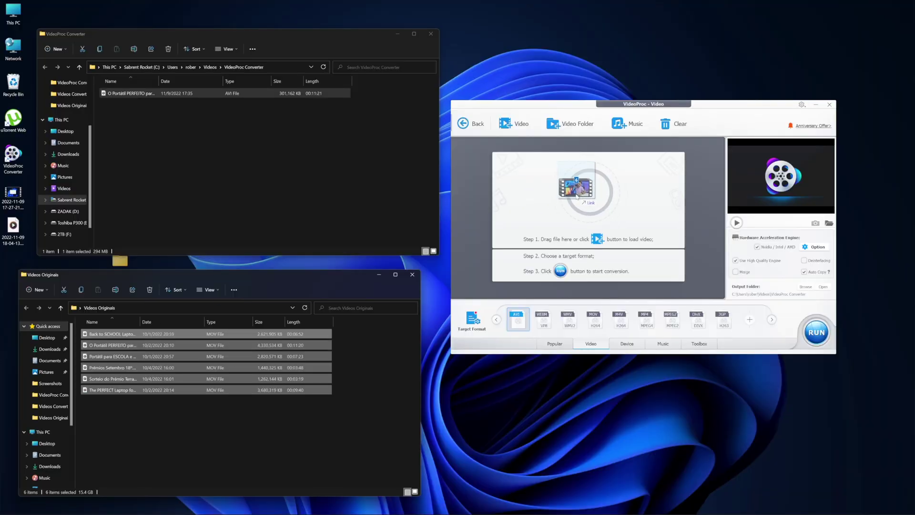
Drop the six selected MOV files into the conversion list and scroll through them.
drag(576, 195, 577, 197)
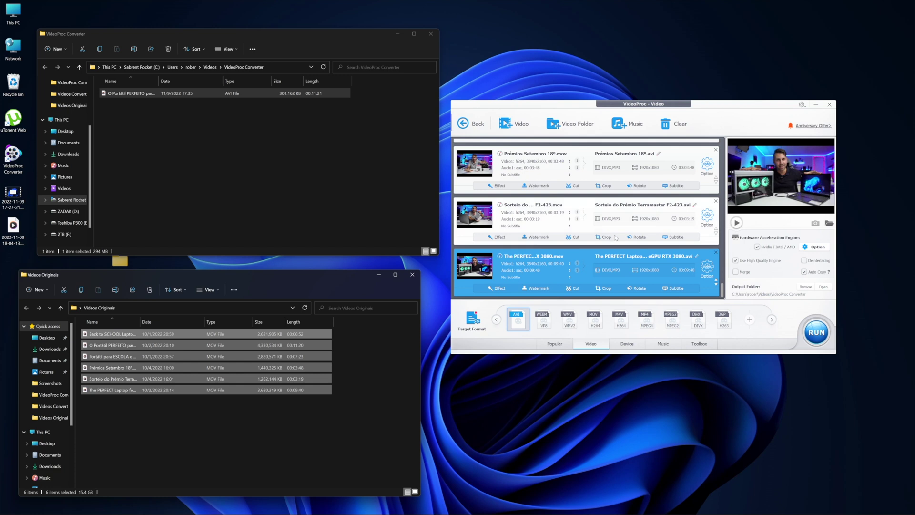
scroll(598, 235, down, 3)
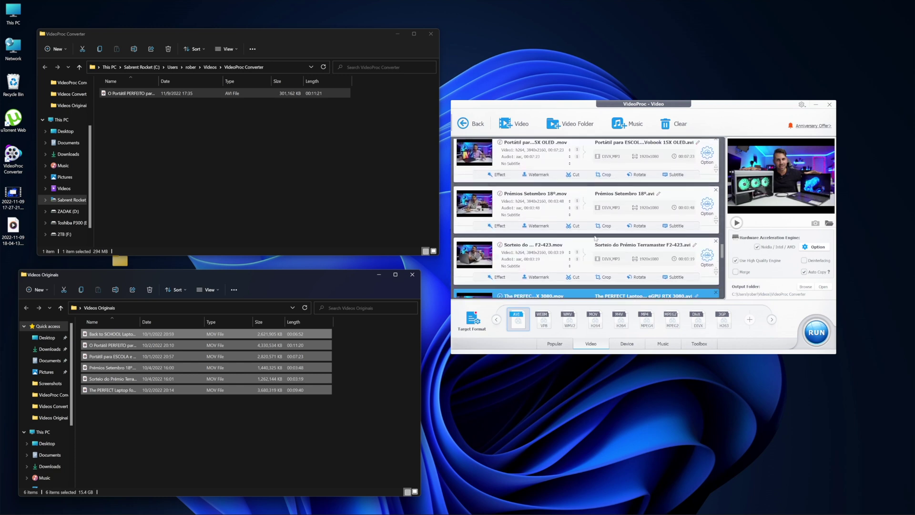
scroll(593, 240, down, 5)
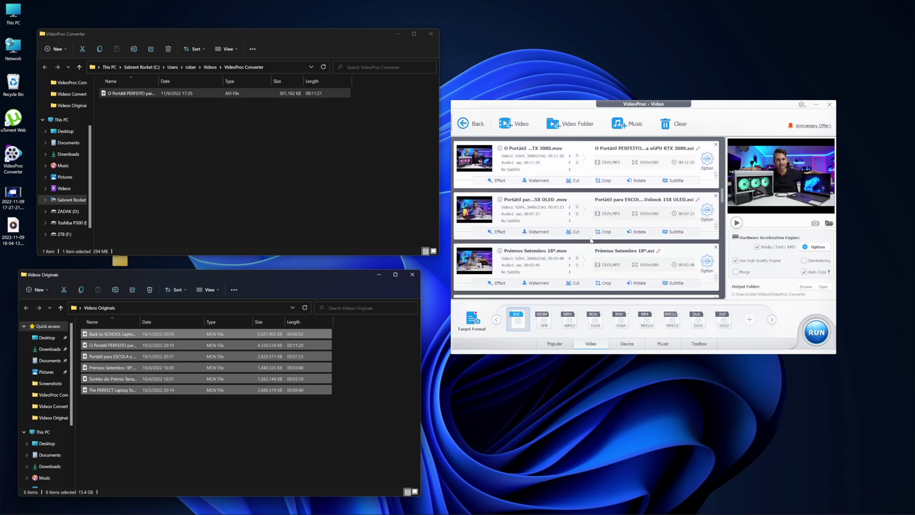